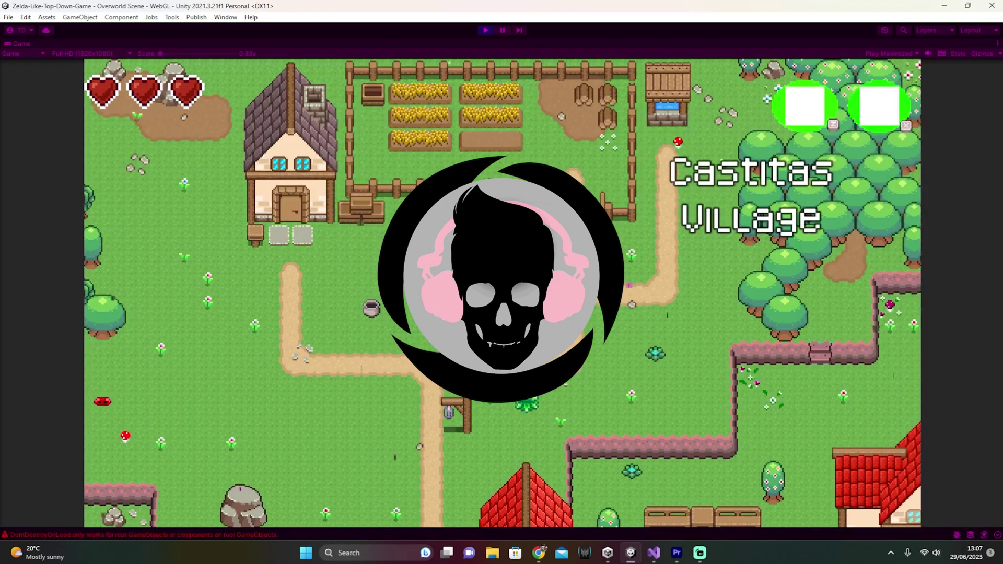
Test the running game by walking the player character along the village path and into the grey-roofed house
key(Down)
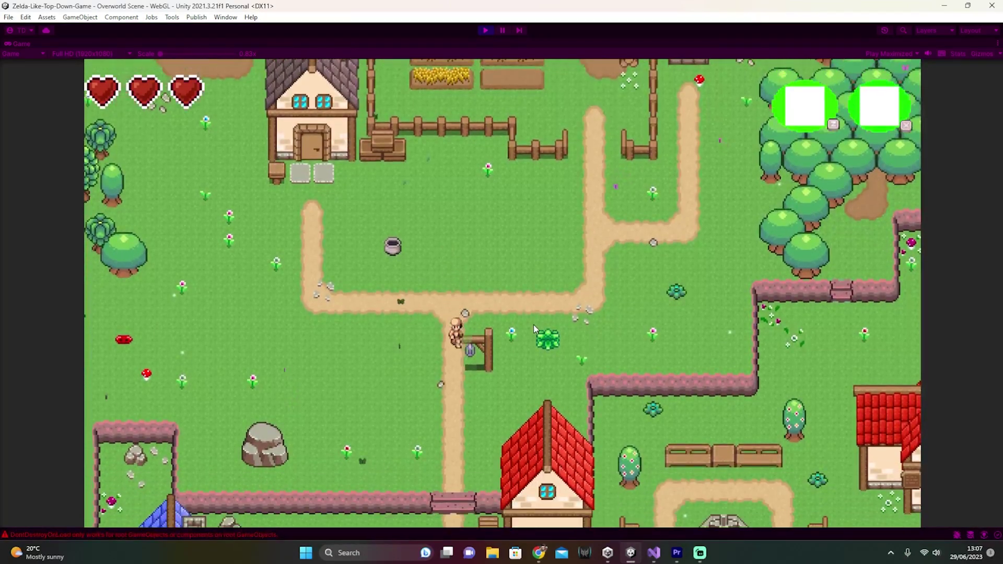
key(Up)
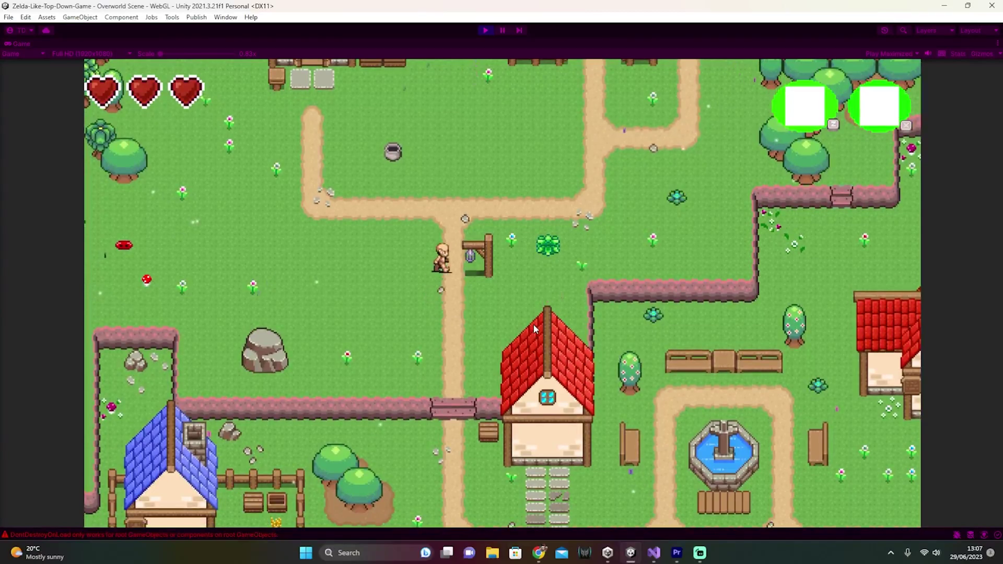
key(Left)
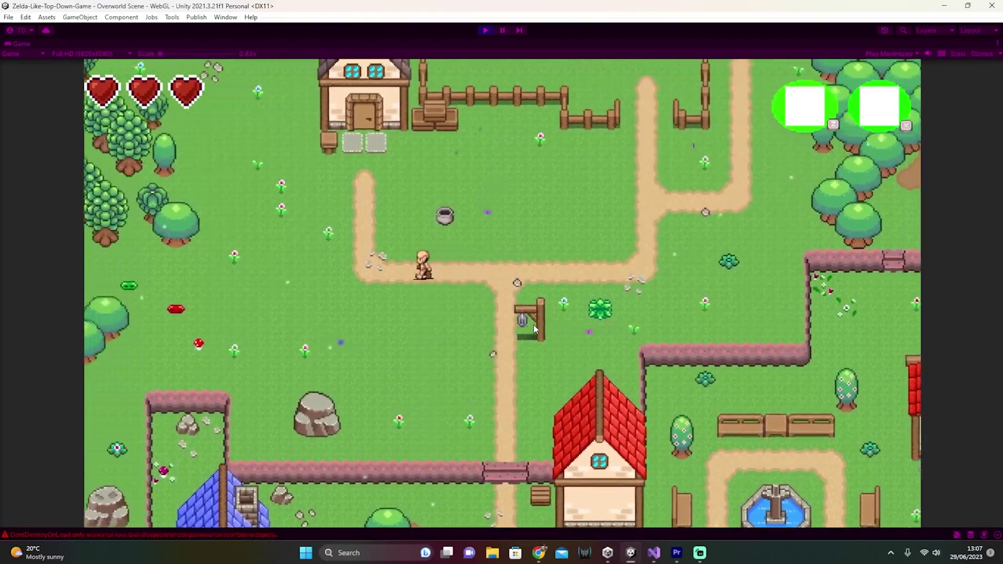
key(Up)
key(Up)
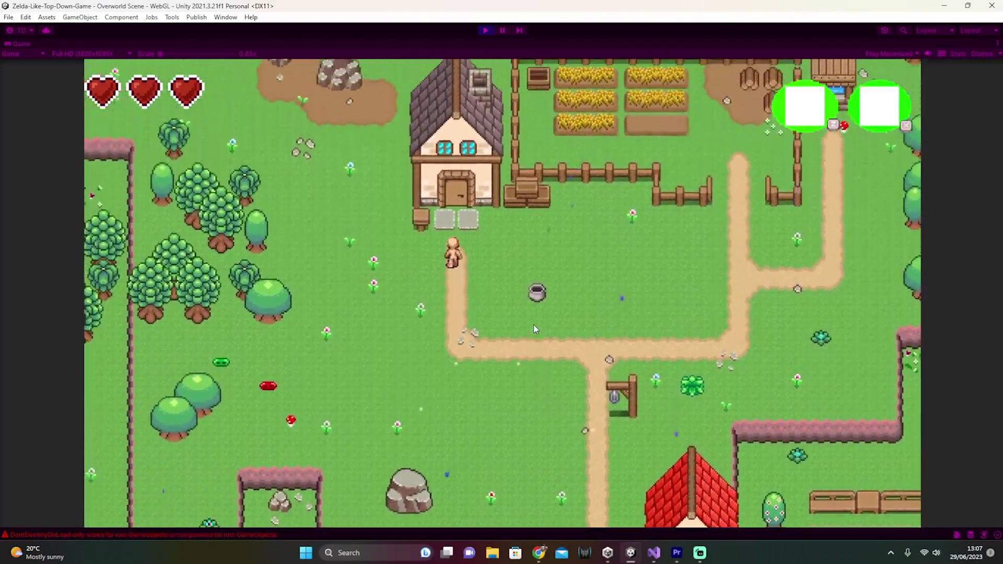
Walk the character around the house interior, crossing both the wooden floor and the carpet
key(Up)
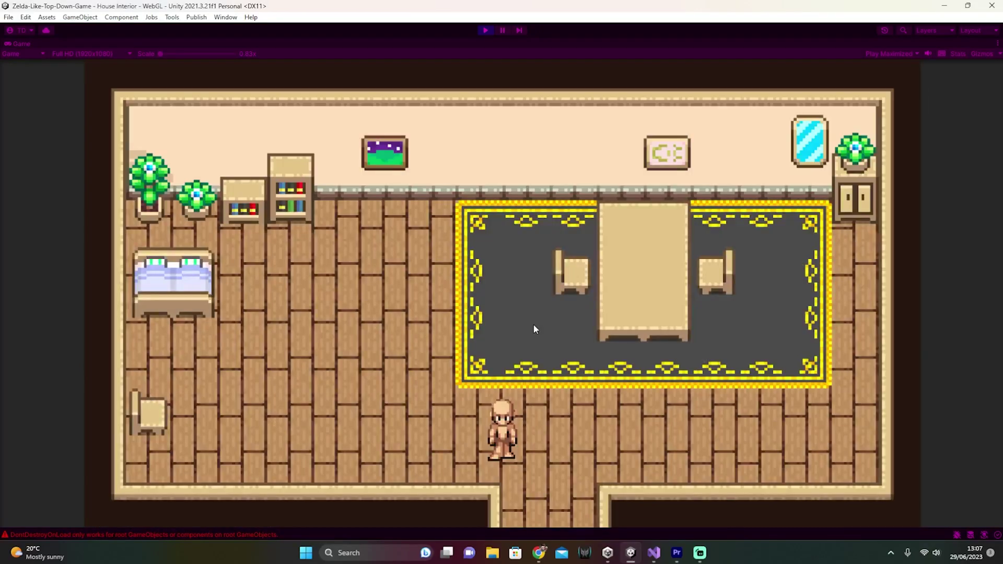
key(Left)
key(Up)
key(Right)
key(Down)
key(Right)
key(Up)
key(Down)
key(Left)
key(Down)
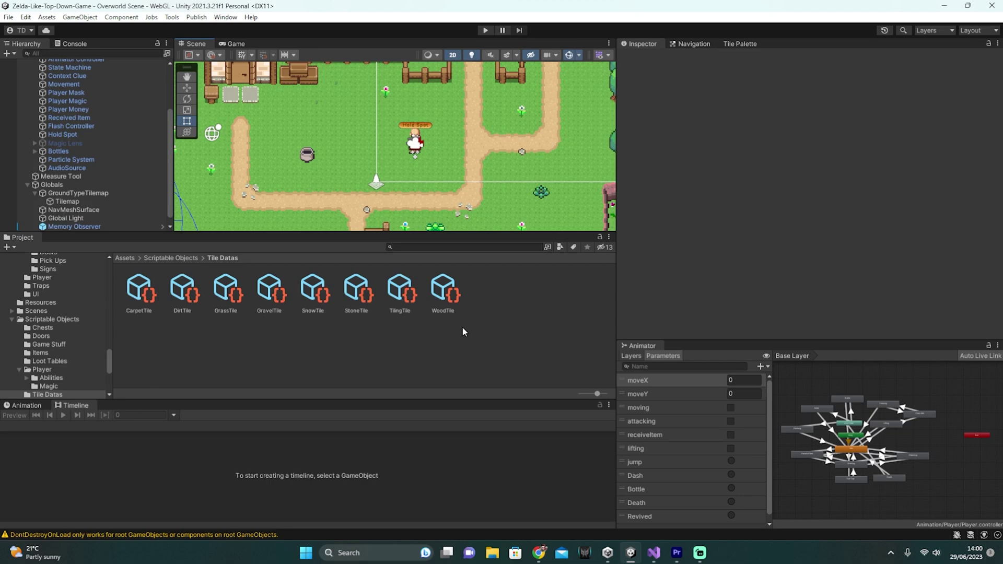
Inspect the tiles, footstep clips and floor type options of the GrassTile and StoneTile data assets
click(229, 293)
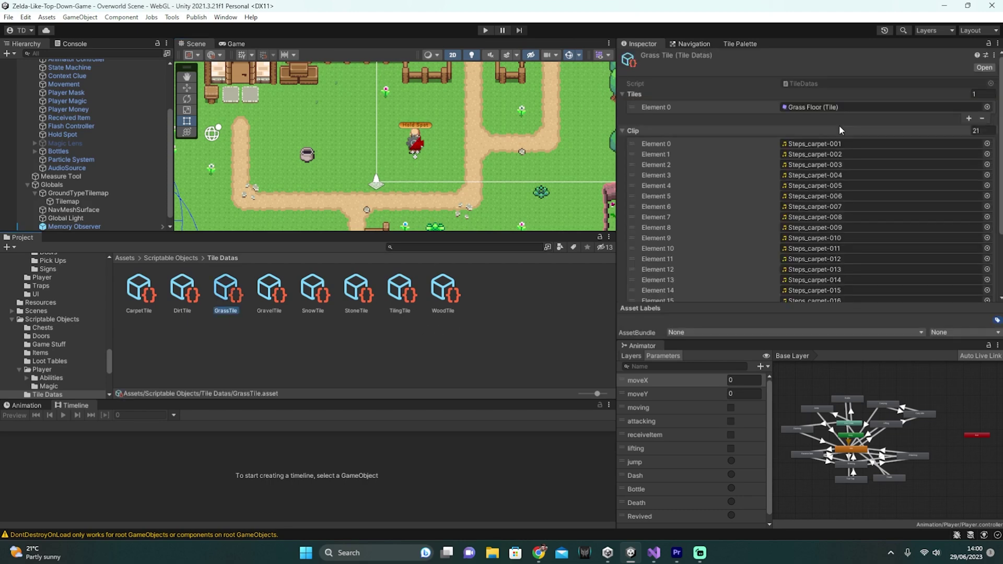
scroll(843, 121, down, 3)
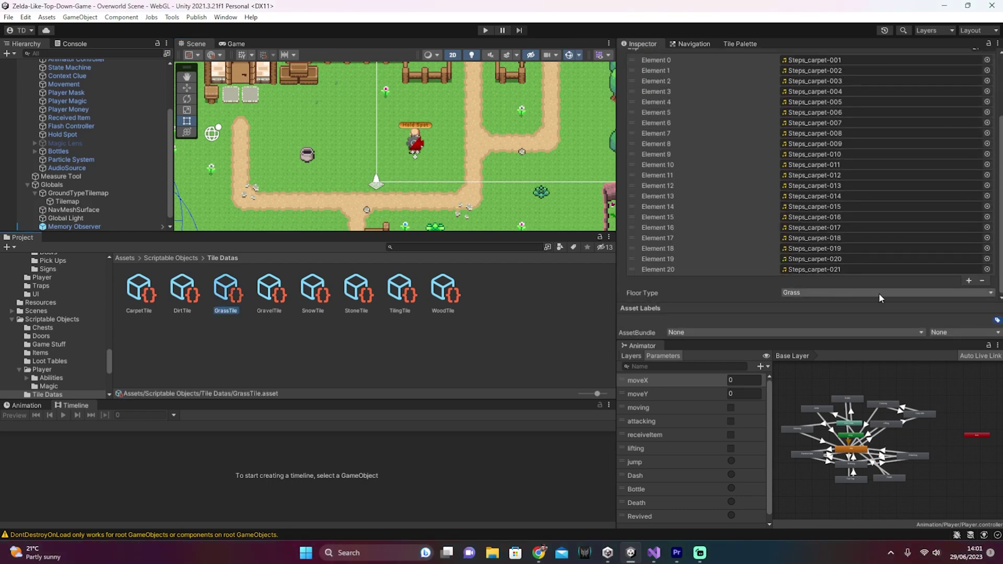
click(990, 293)
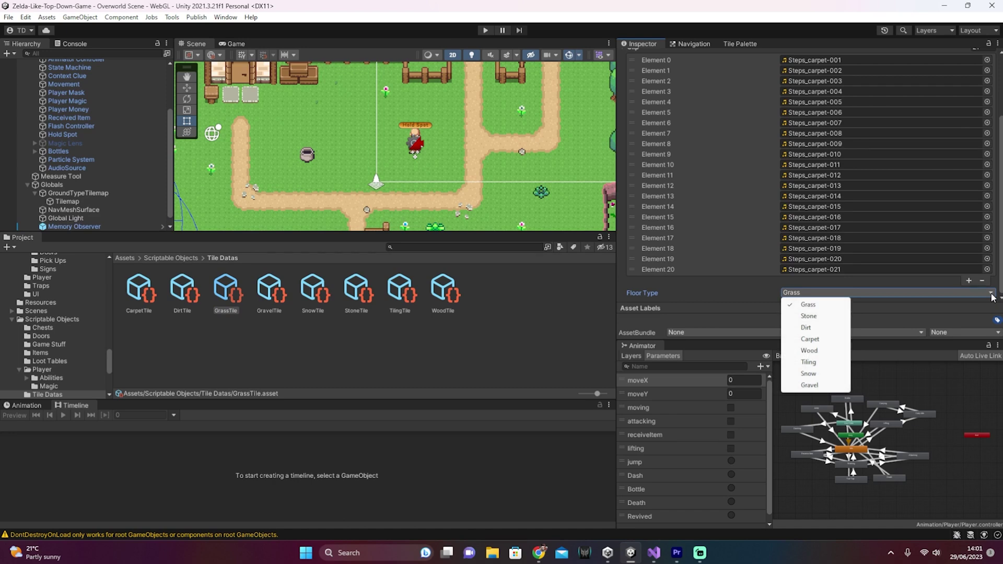
click(366, 297)
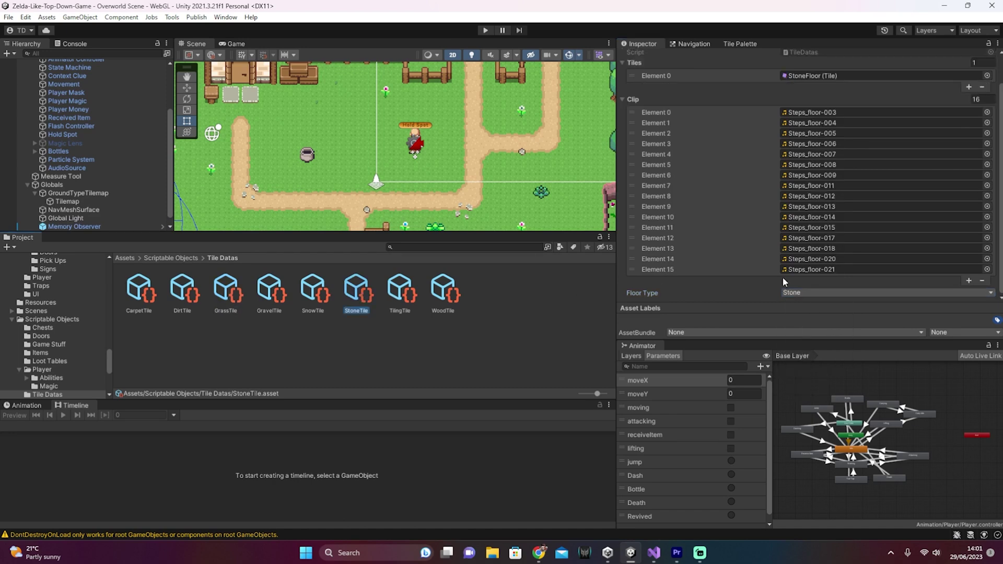
scroll(808, 238, up, 2)
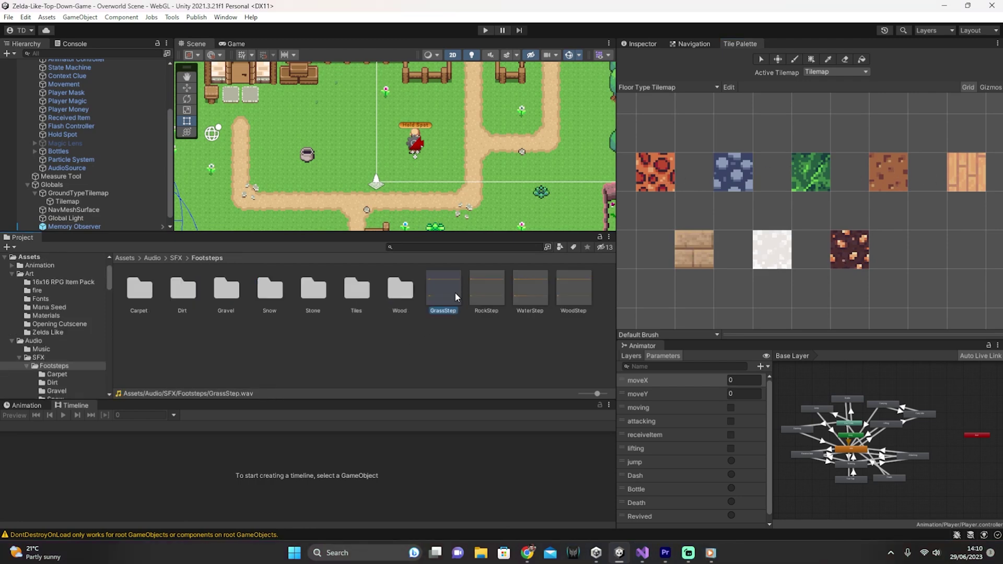
Play the GrassStep footstep sound repeatedly in the media player
double_click(455, 292)
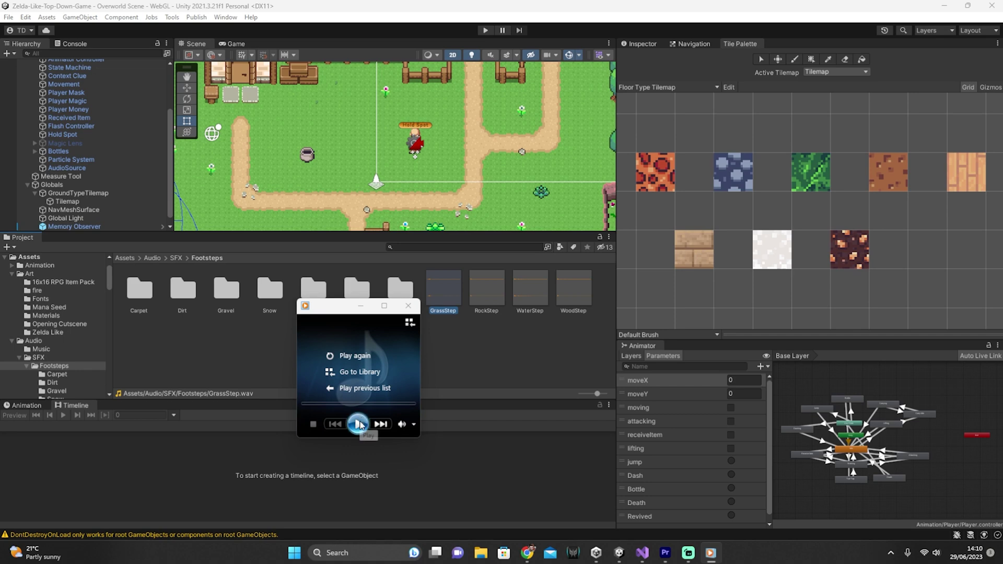
click(359, 424)
click(358, 424)
click(358, 424)
click(358, 424)
click(359, 424)
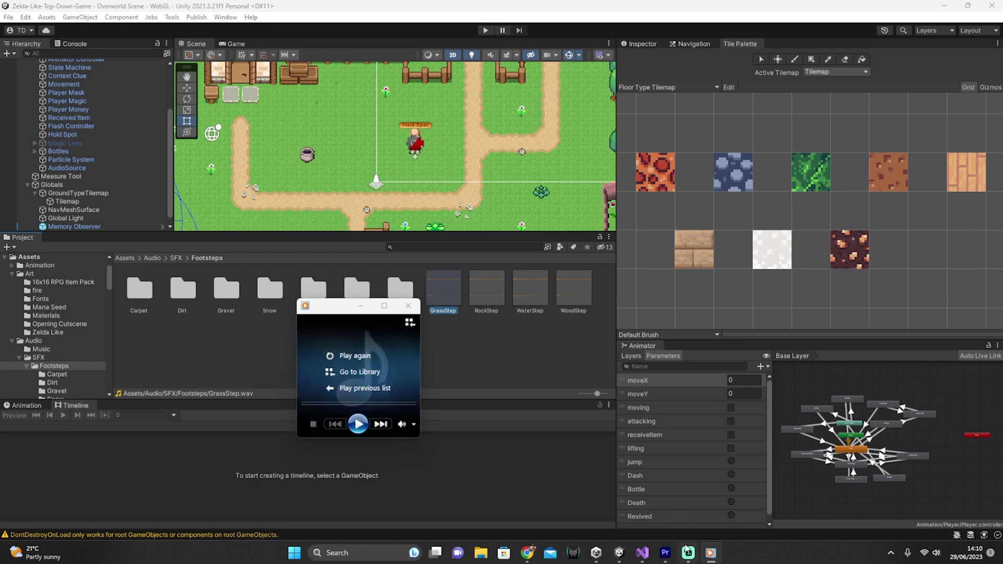
click(525, 348)
Switch to Chrome and open the Foley image from the foley sound effects search results
click(524, 554)
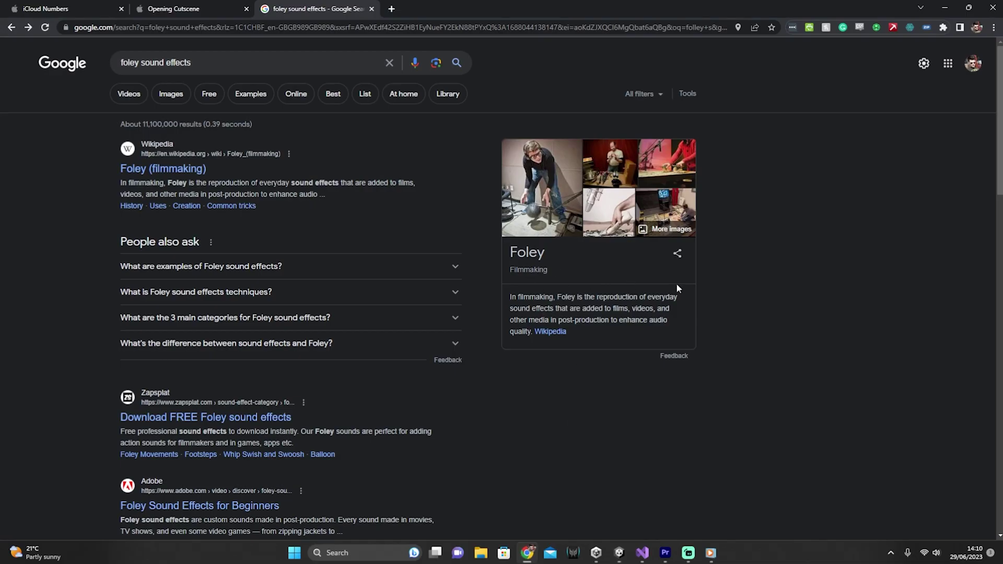
click(561, 205)
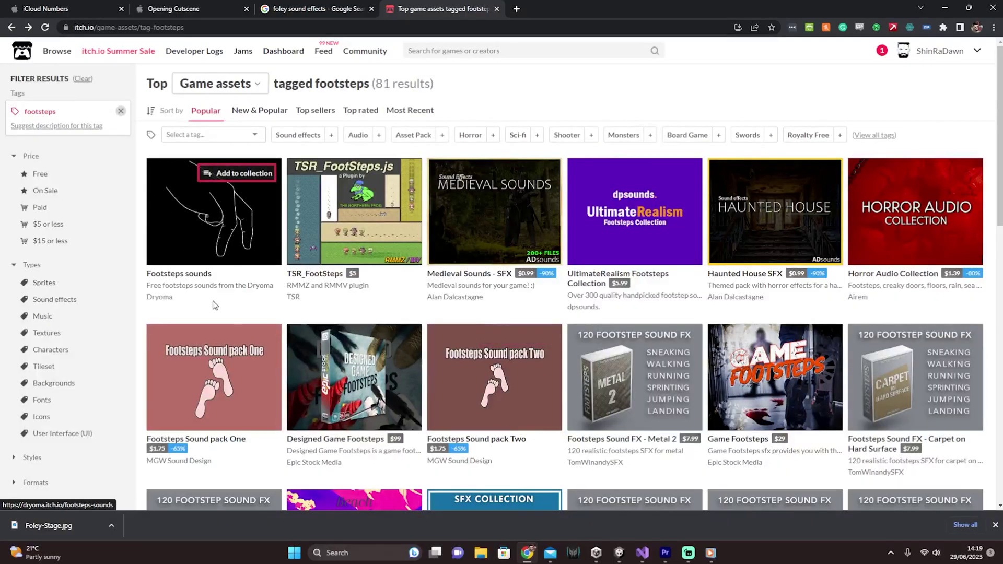
View the free Footsteps sounds pack by Dryoma on itch.io and check its download options without downloading
click(201, 259)
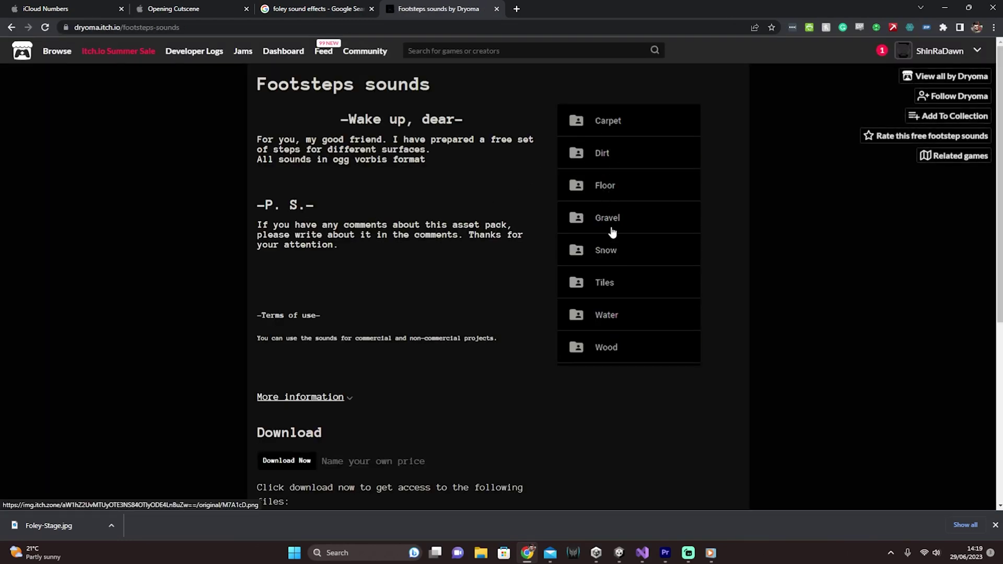
scroll(610, 358, down, 5)
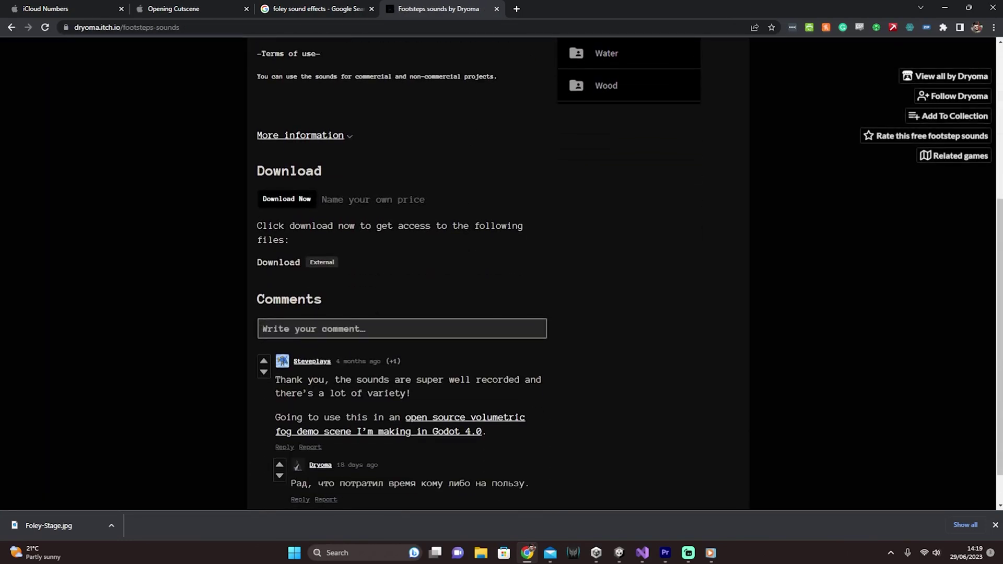
click(290, 201)
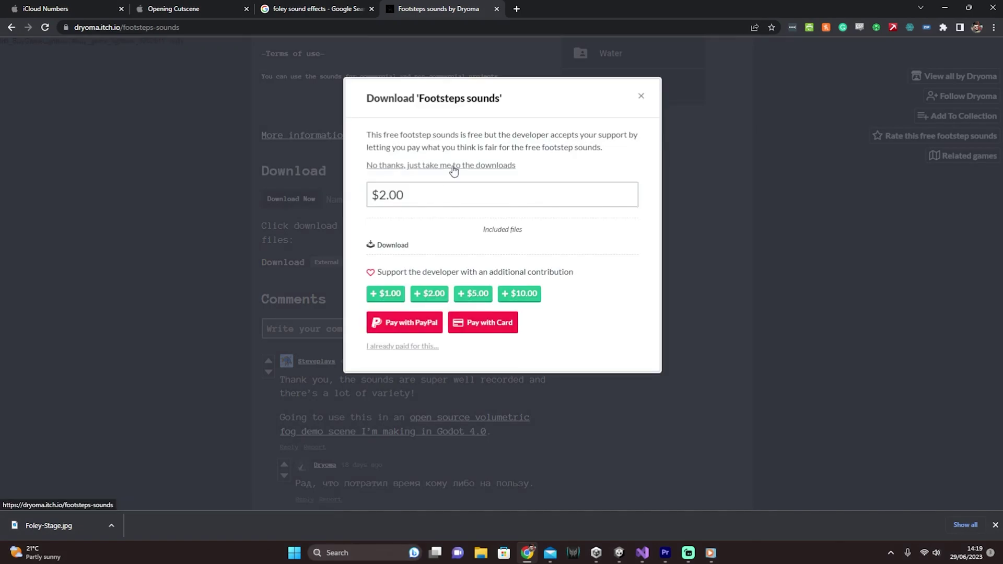
click(641, 98)
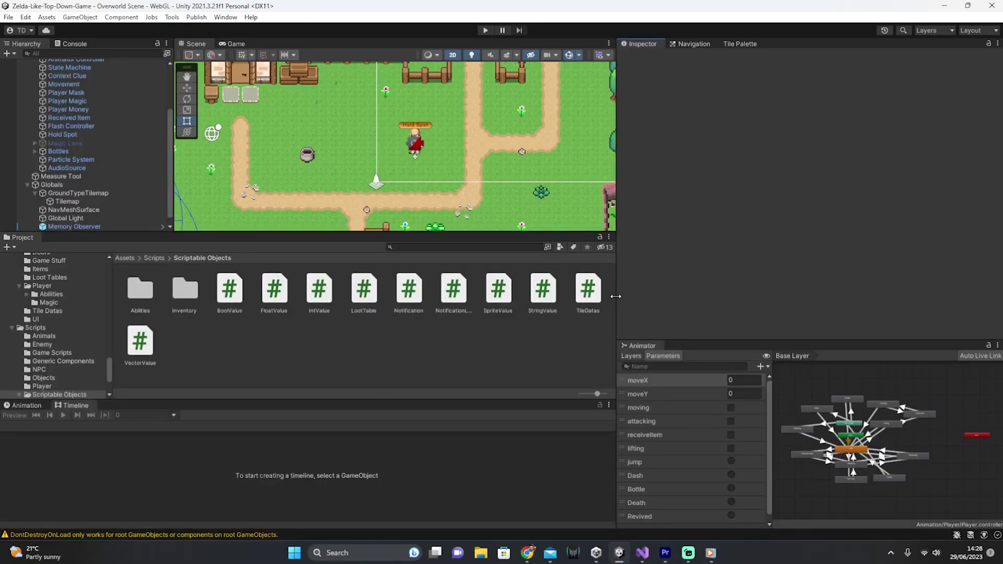
Open the TileDatas script from Unity's project assets and review the FloorType enum entries from Grass to Gravel
click(588, 290)
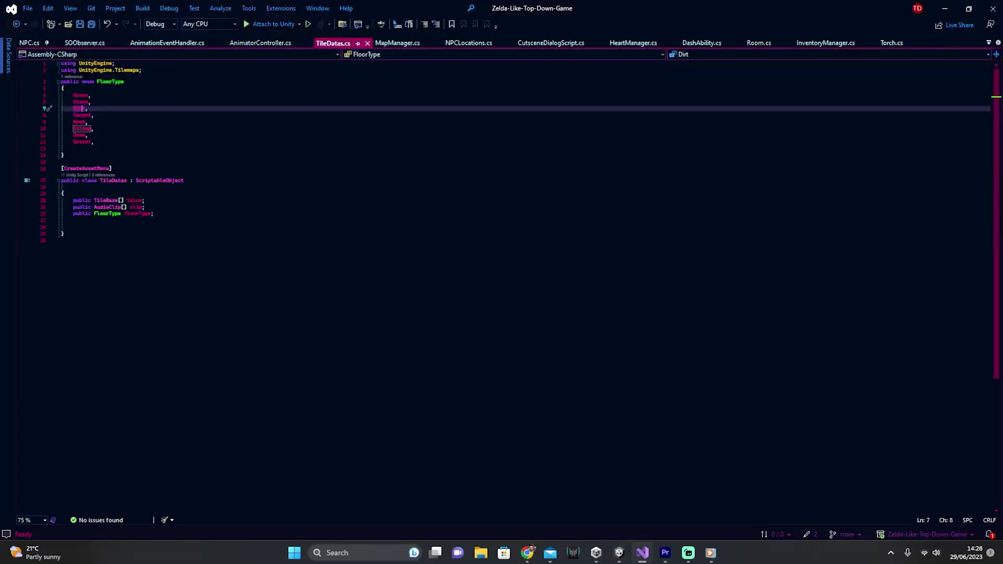
click(101, 96)
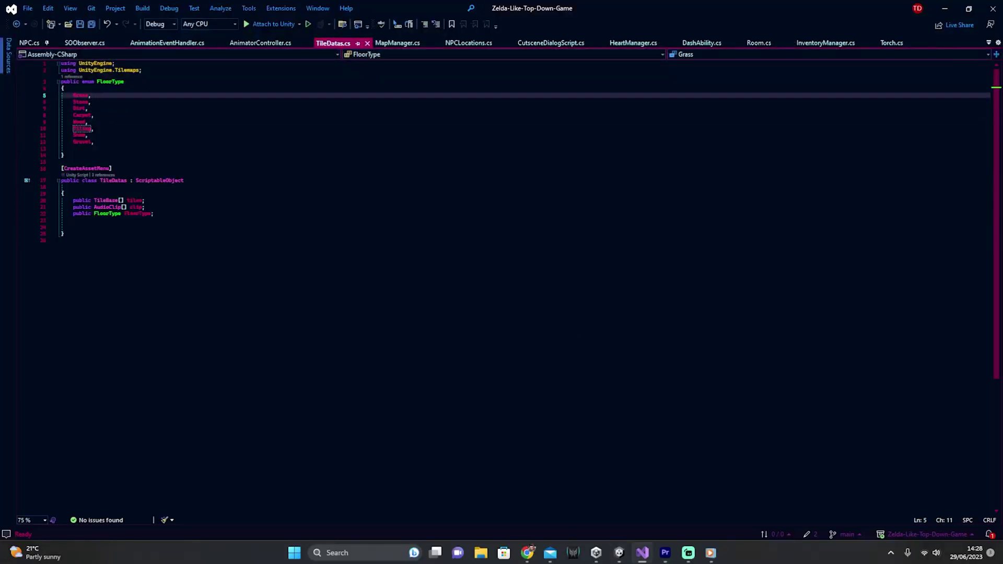
mouse_move(84, 141)
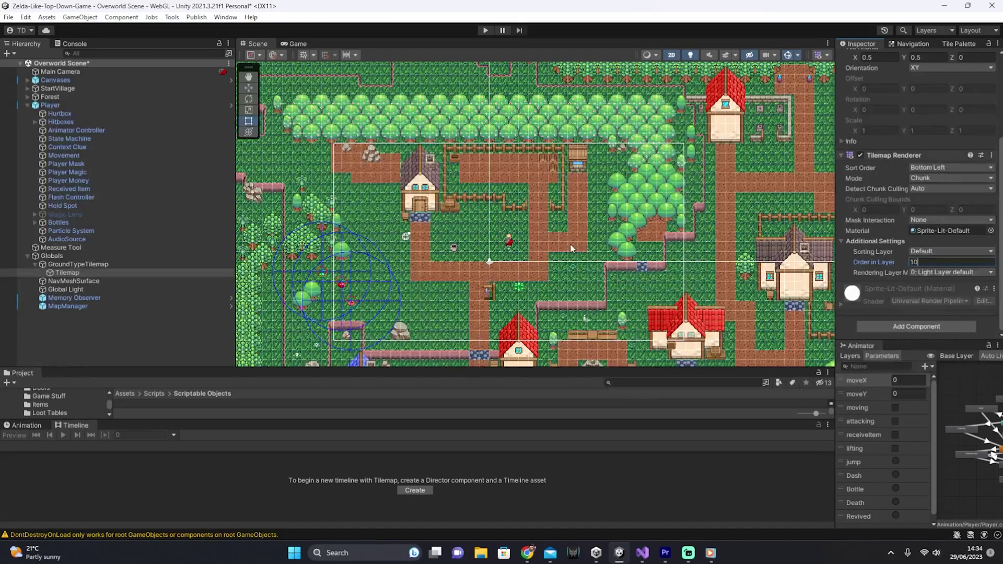
Examine the floor-type tiles painted on the ground tilemap around the house and across the village
scroll(569, 244, up, 11)
middle_drag(525, 235, 726, 271)
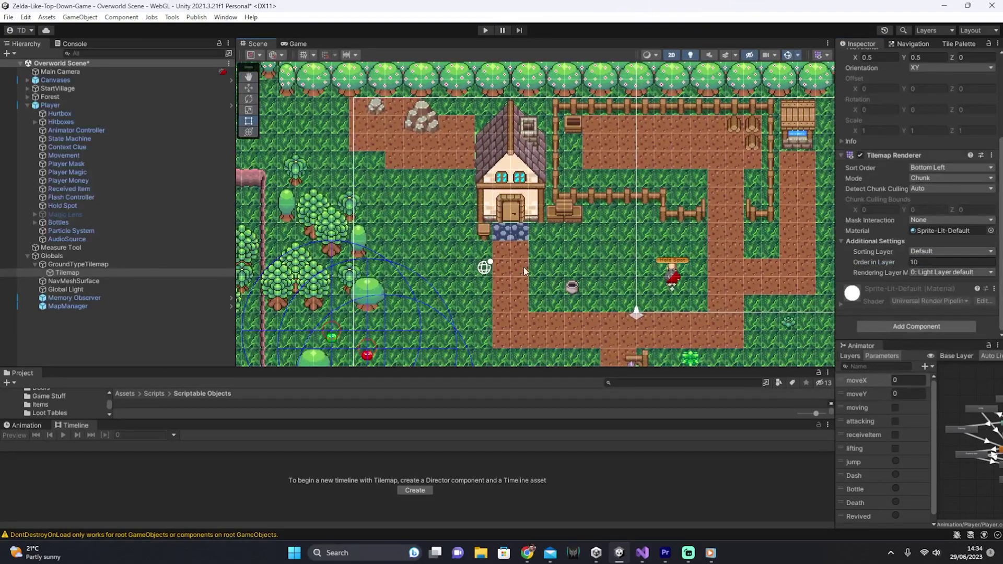
scroll(544, 298, down, 7)
middle_drag(579, 334, 554, 206)
middle_drag(600, 348, 555, 195)
middle_drag(744, 281, 581, 170)
scroll(580, 169, down, 6)
Set the ground-type Tilemap's Order in Layer to -10
click(932, 263)
text(-1)
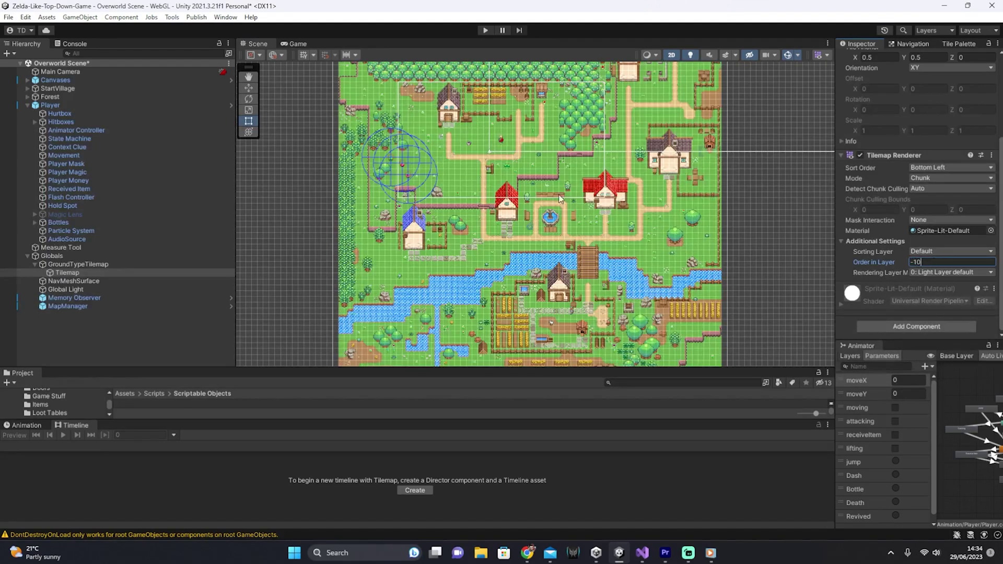
scroll(553, 196, up, 6)
middle_drag(509, 142, 531, 286)
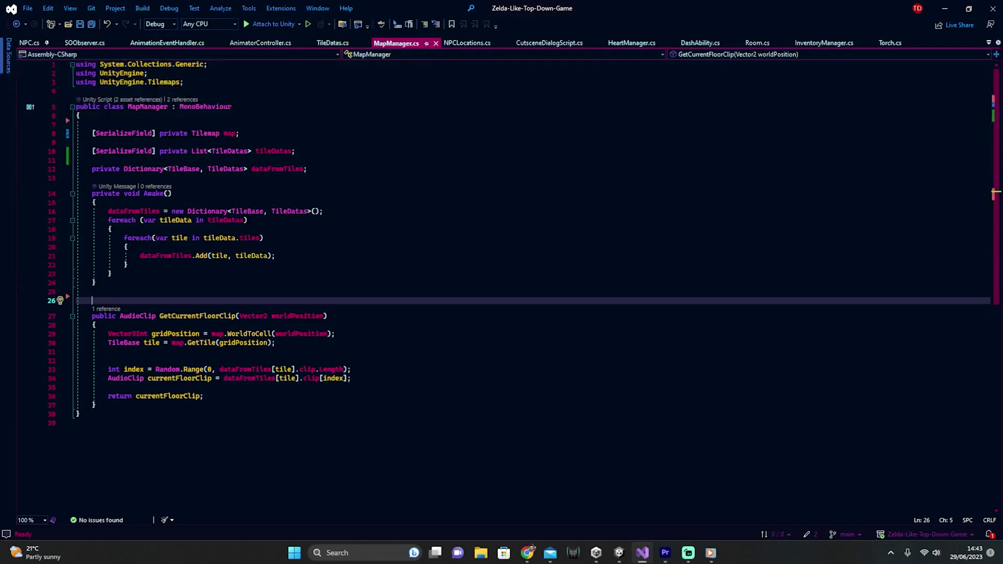
Switch to Chrome and open the How to store data in tiles video on the Shack Man YouTube channel
click(528, 553)
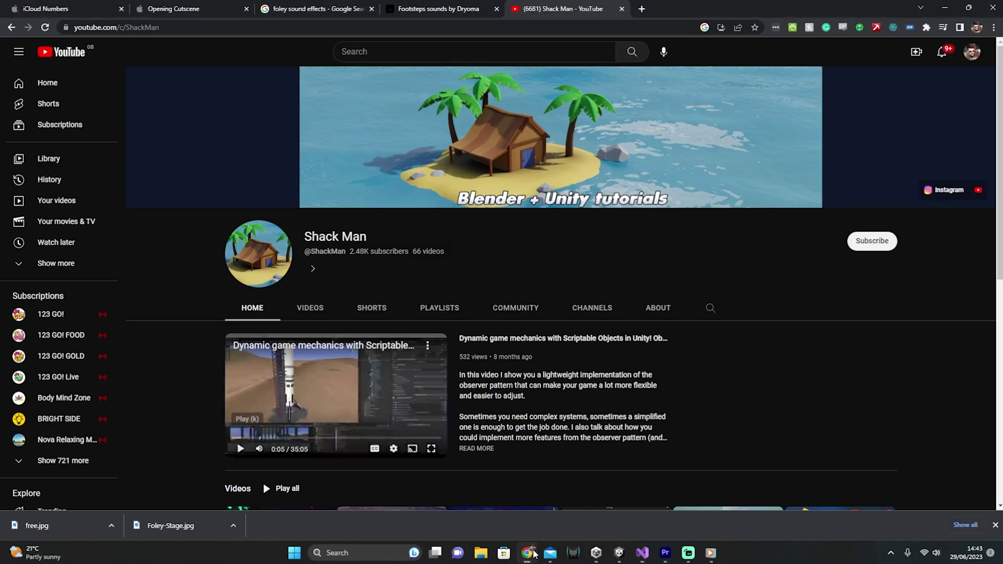
scroll(345, 278, down, 8)
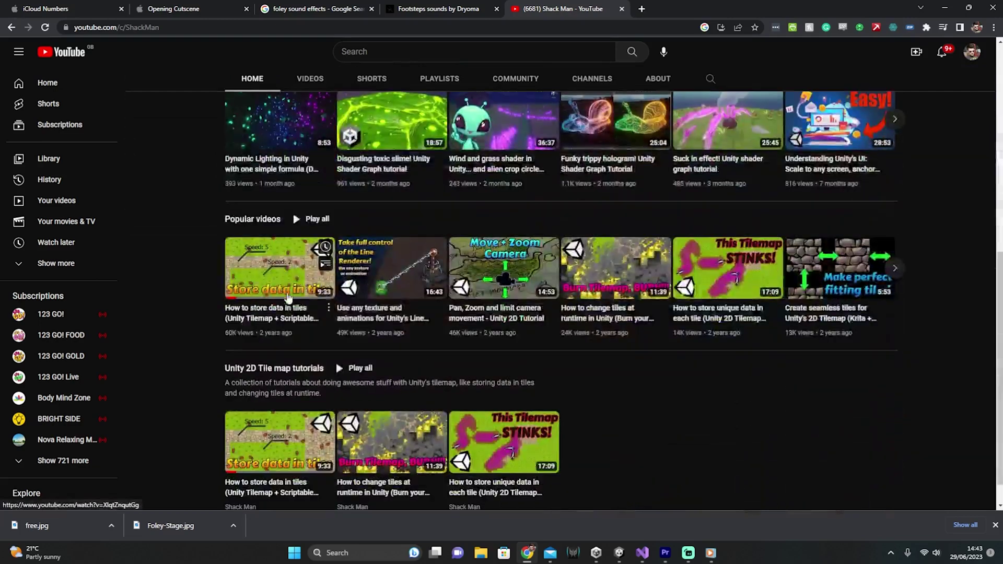
click(286, 291)
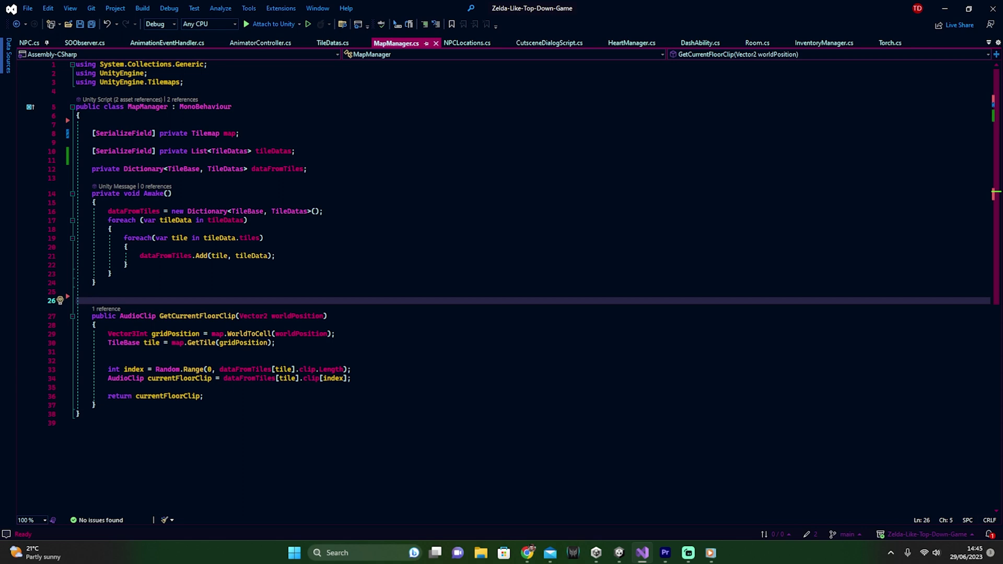
Switch to Unity and open the AnimationEventHandler script from the Player object's Animation Event Handler component
mouse_move(619, 555)
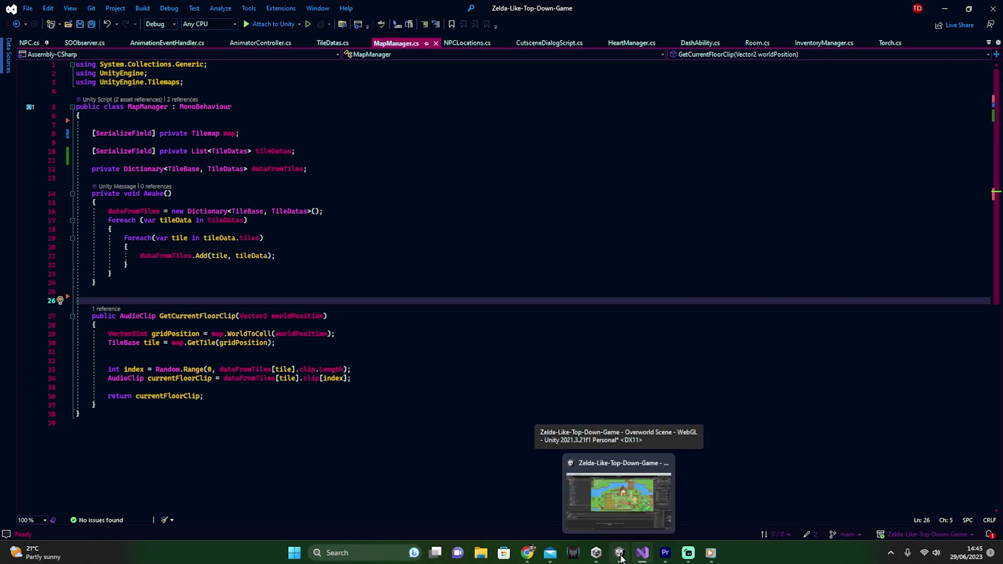
click(620, 555)
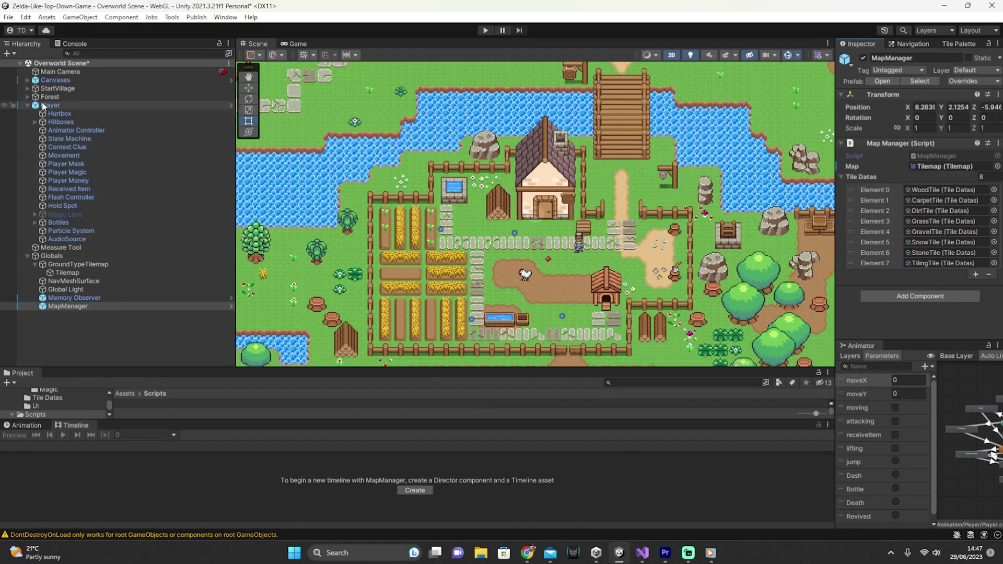
click(44, 106)
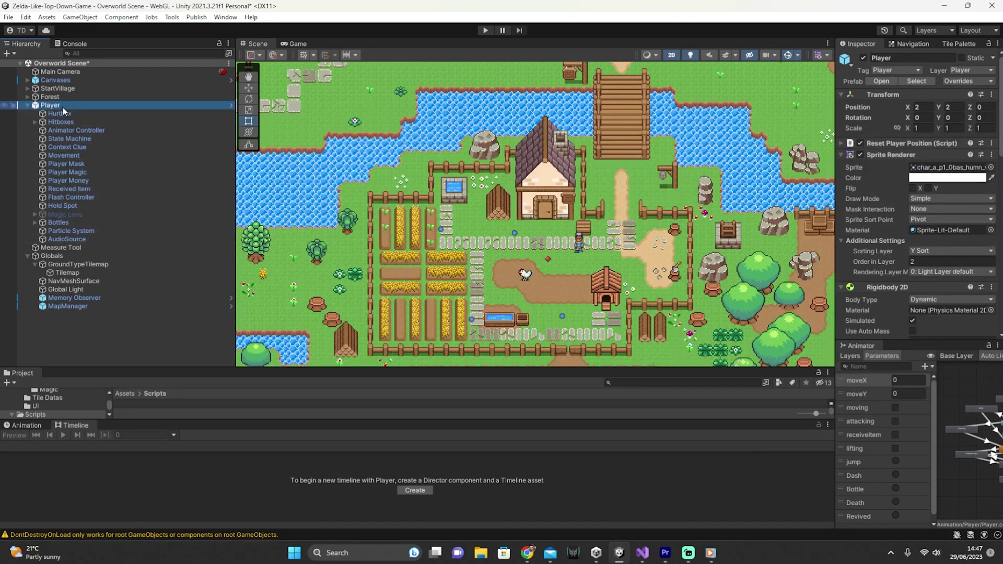
scroll(913, 186, down, 10)
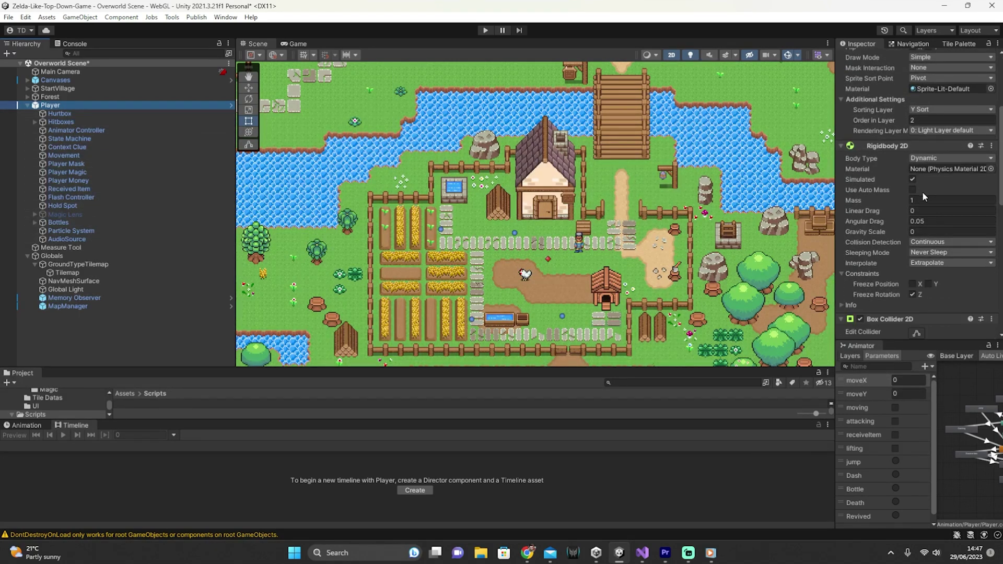
click(914, 230)
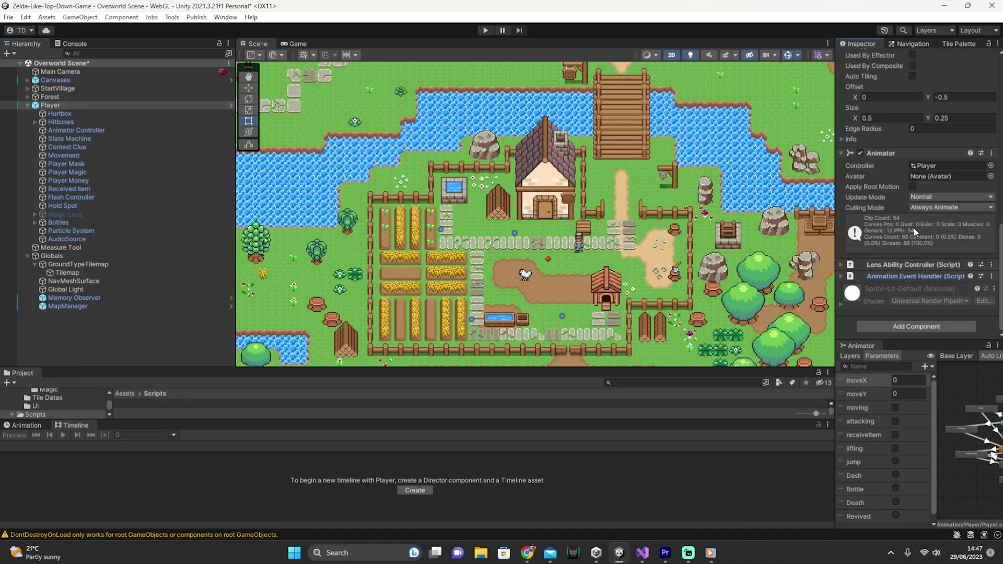
click(914, 277)
scroll(935, 245, down, 2)
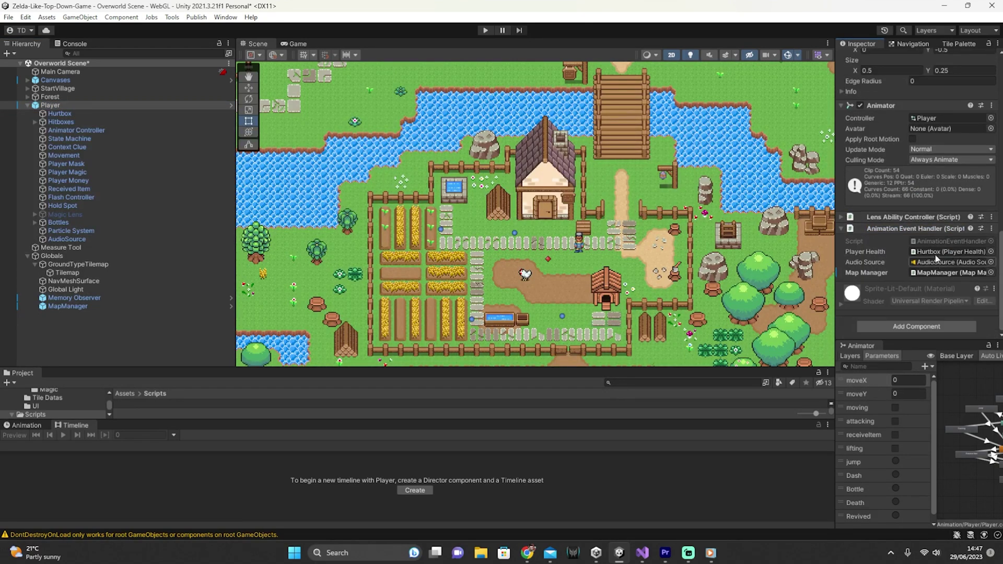
click(935, 243)
double_click(934, 243)
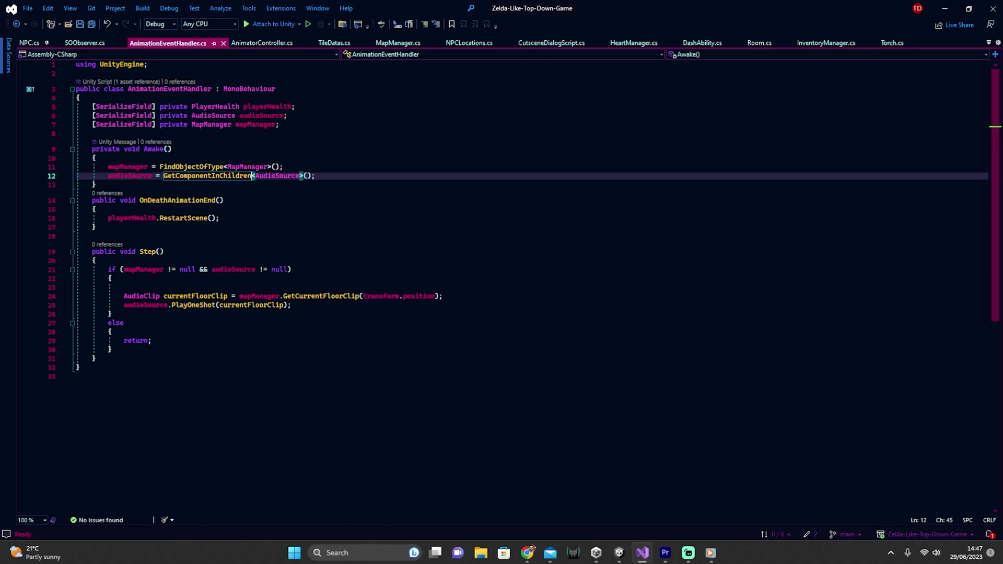
Switch to Unity and assign the Step() function to the animation event on the Player's Walk Down clip
mouse_move(690, 556)
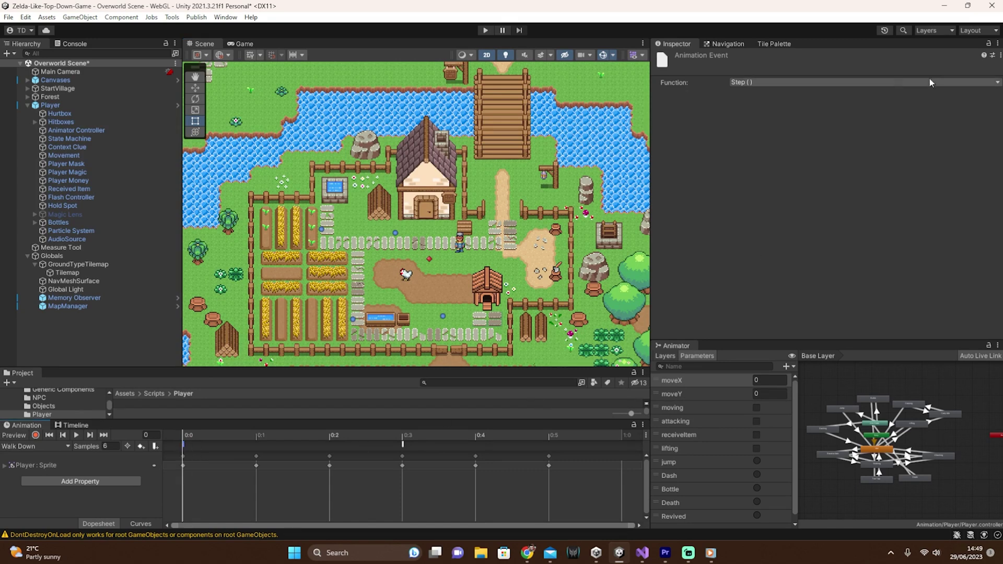
click(753, 82)
click(757, 127)
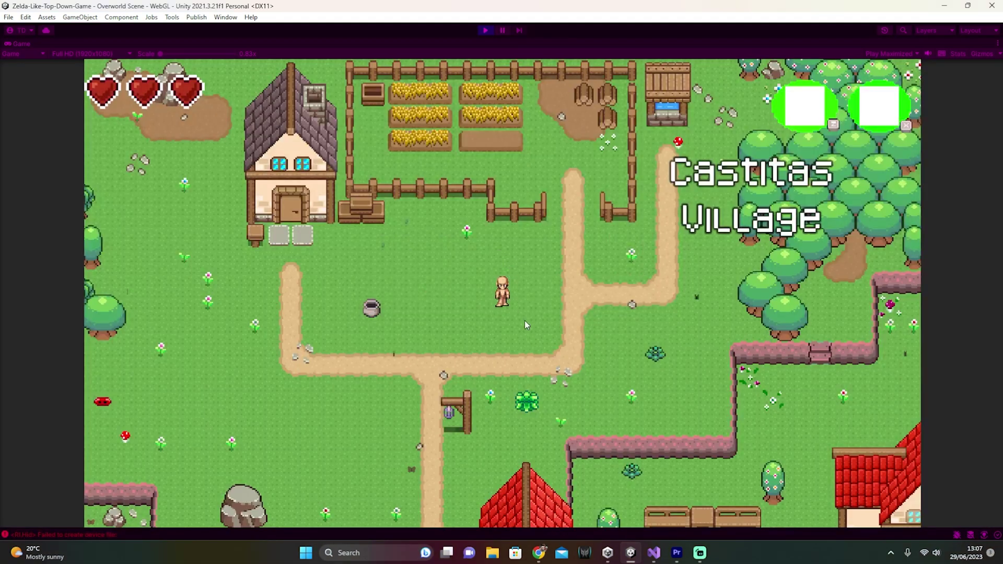
Playtest the footsteps by walking the player across the village grass and along the dirt path to the house with the stone slabs
key(Left)
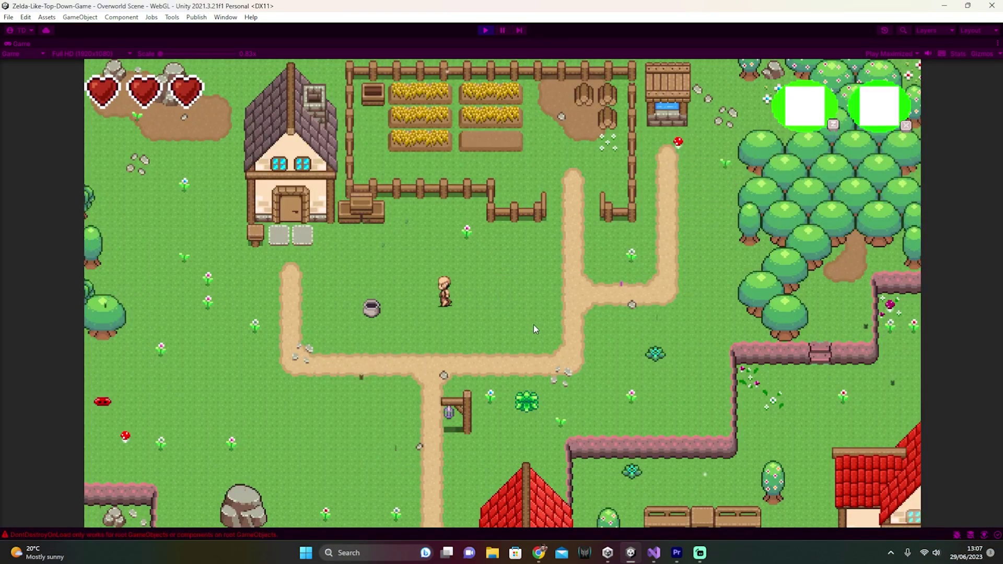
key(Down)
key(Down)
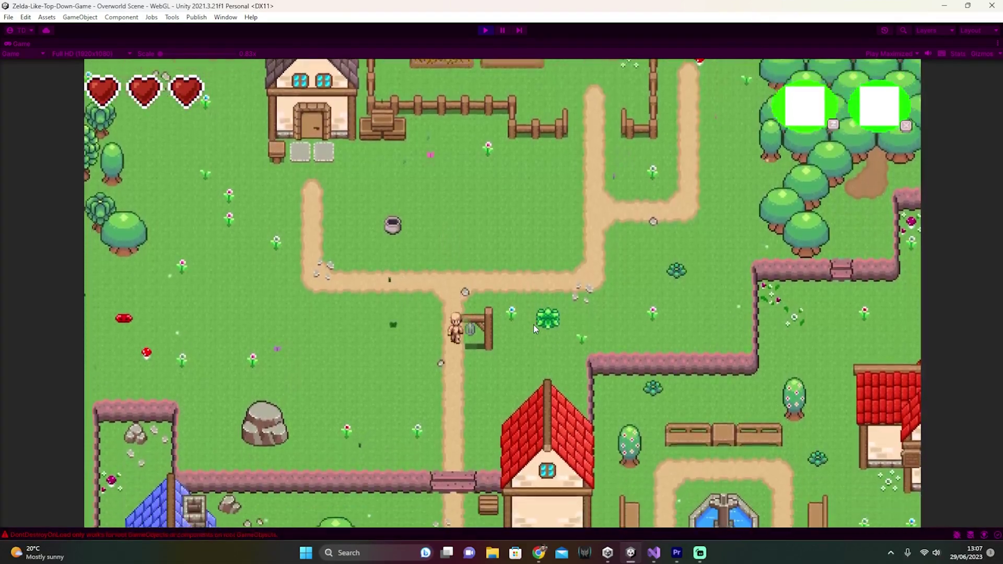
key(Up)
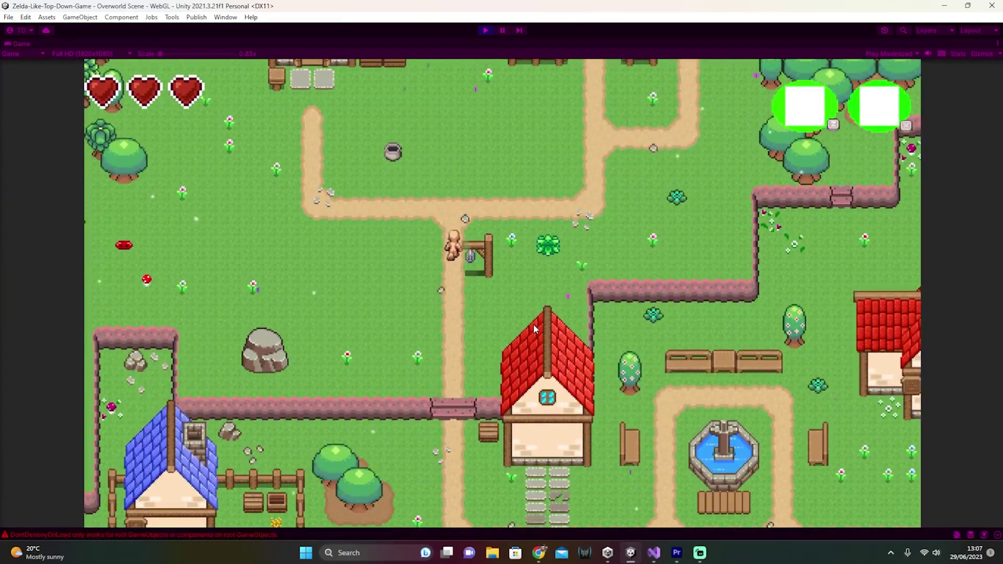
key(Left)
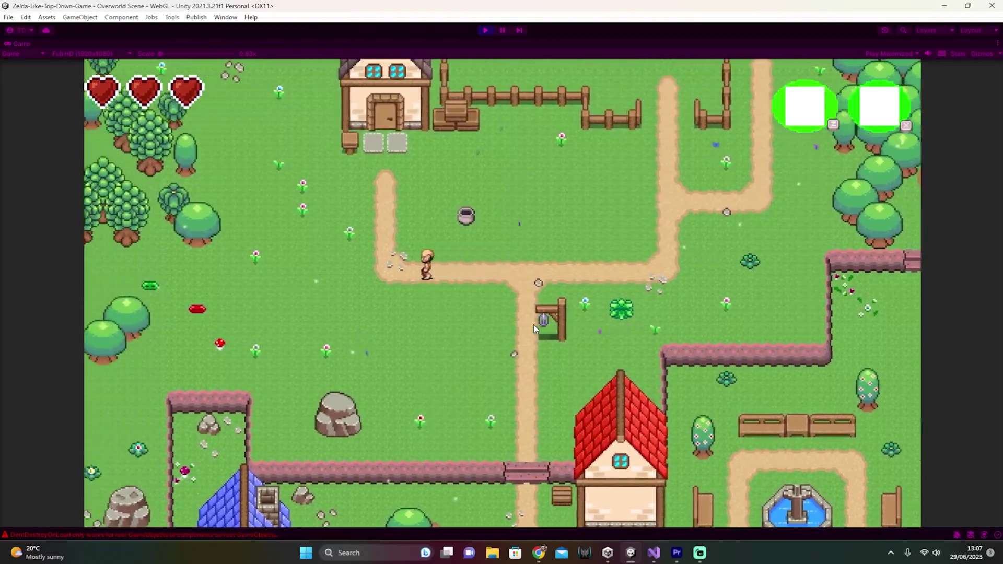
key(Up)
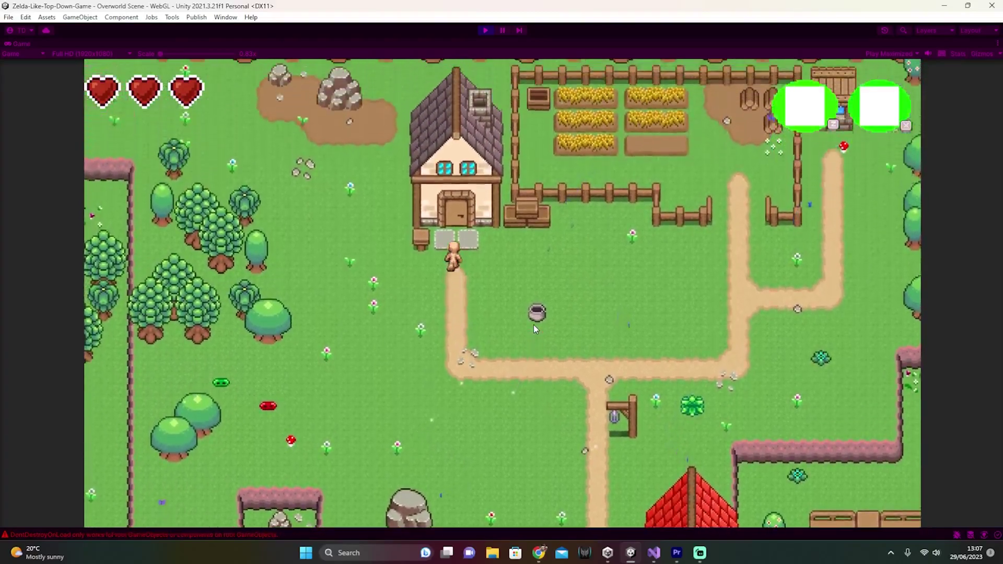
Enter the house and walk the player over the wooden floor and the carpet to test the indoor footsteps
key(Up)
key(Left)
key(Up)
key(Up)
key(Right)
key(Down)
key(Right)
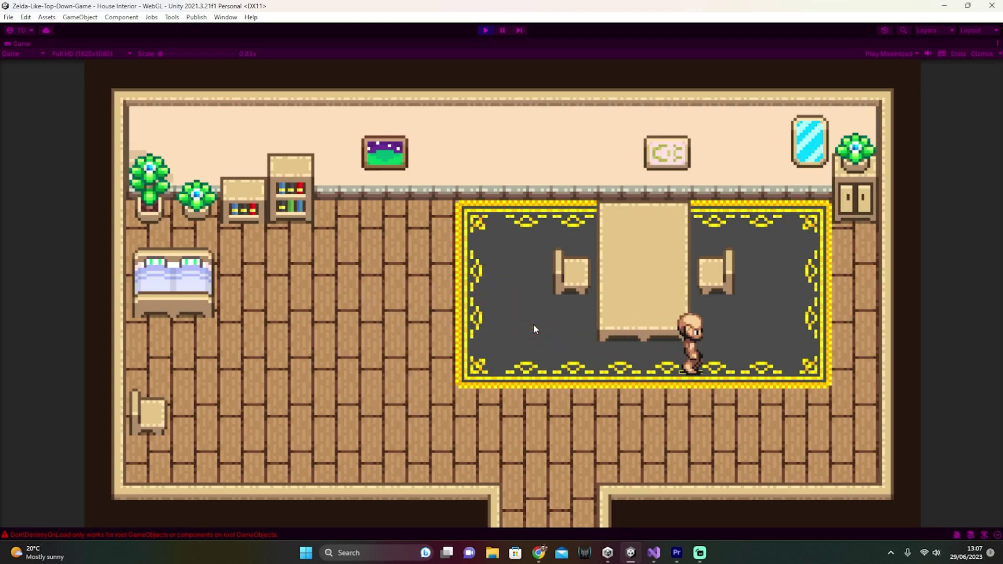
key(Left)
key(Down)
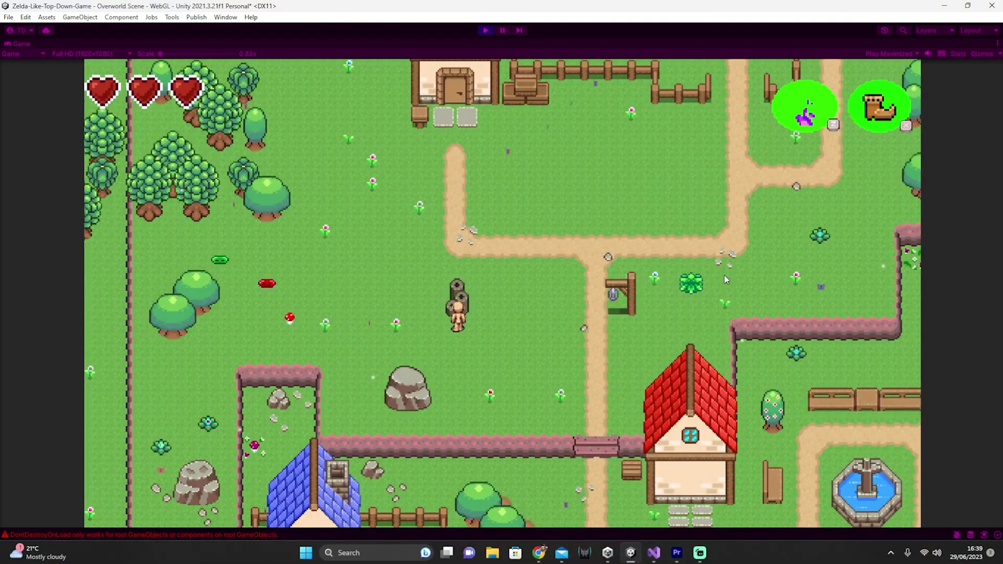
Talk to the character on the farm's dirt patch and advance the dialogue past the greeting
key(z)
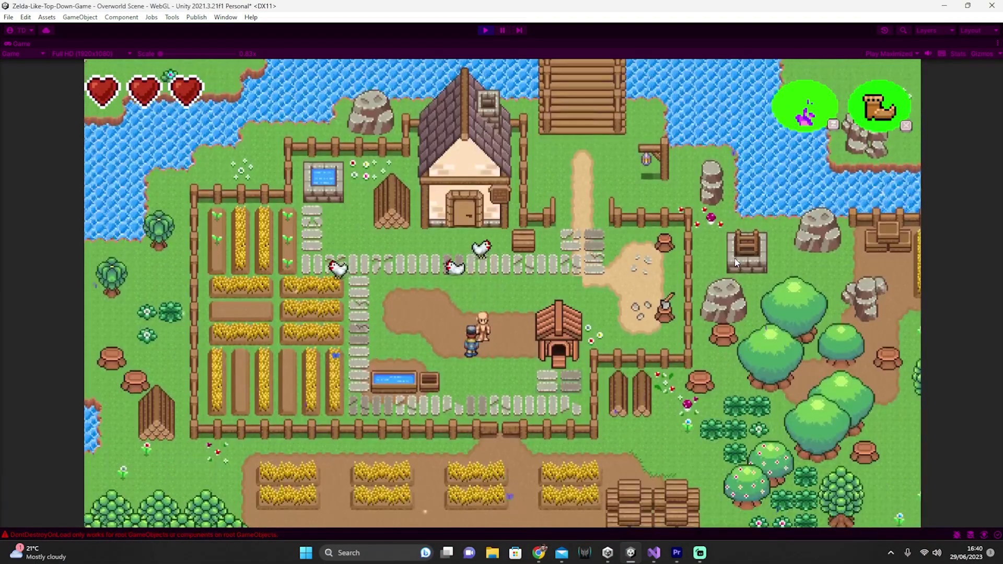
key(space)
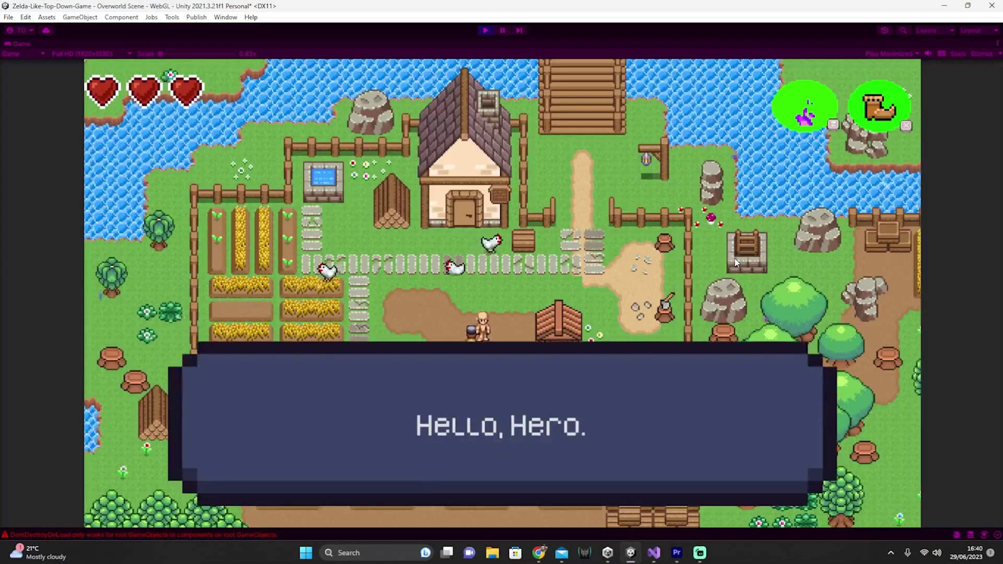
key(space)
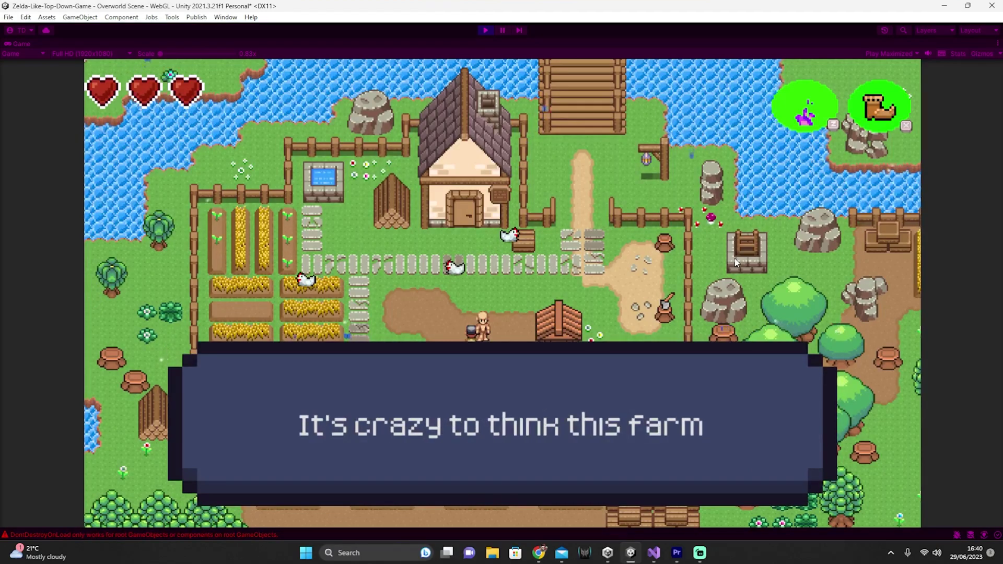